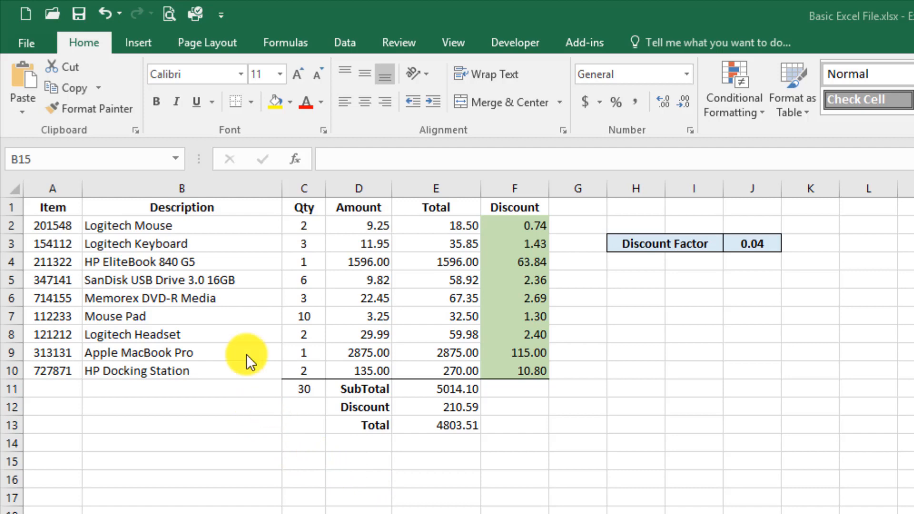
Select the Item table A1:F10 with its header row and bring up the Data commands
drag(62, 207, 517, 362)
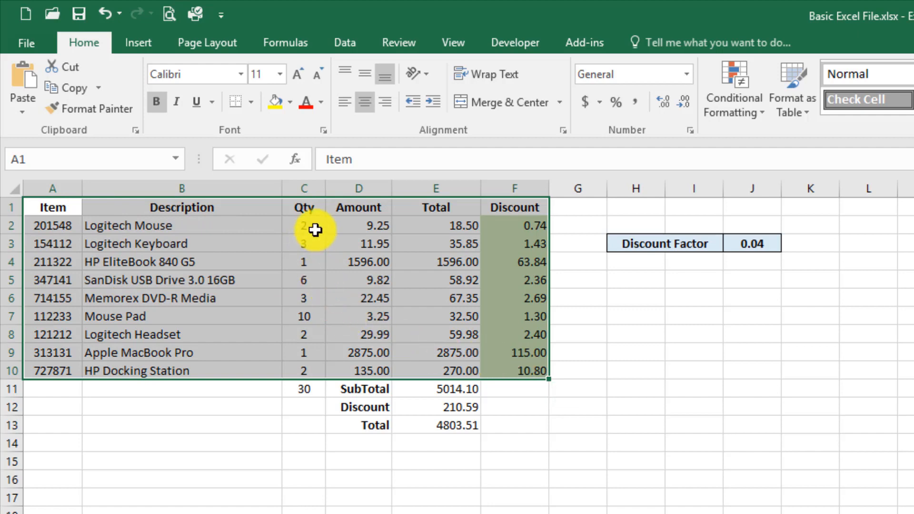
click(292, 440)
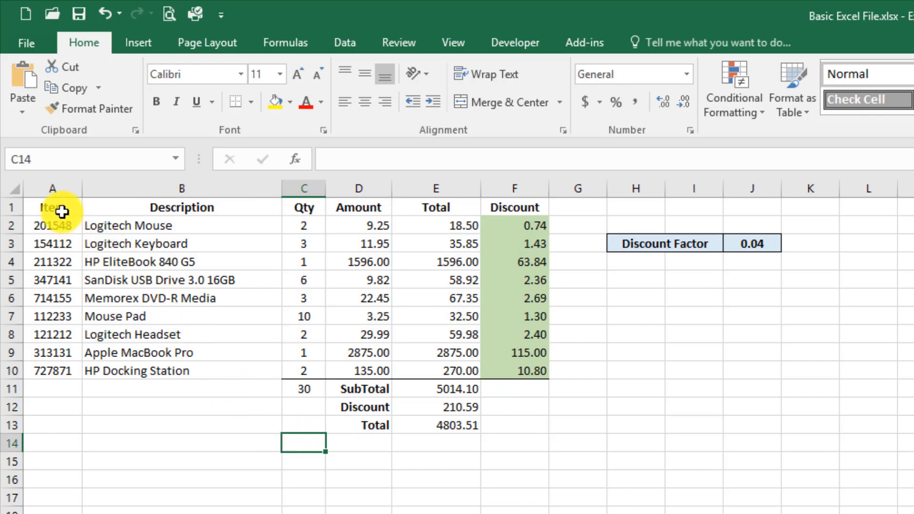
drag(64, 213, 496, 357)
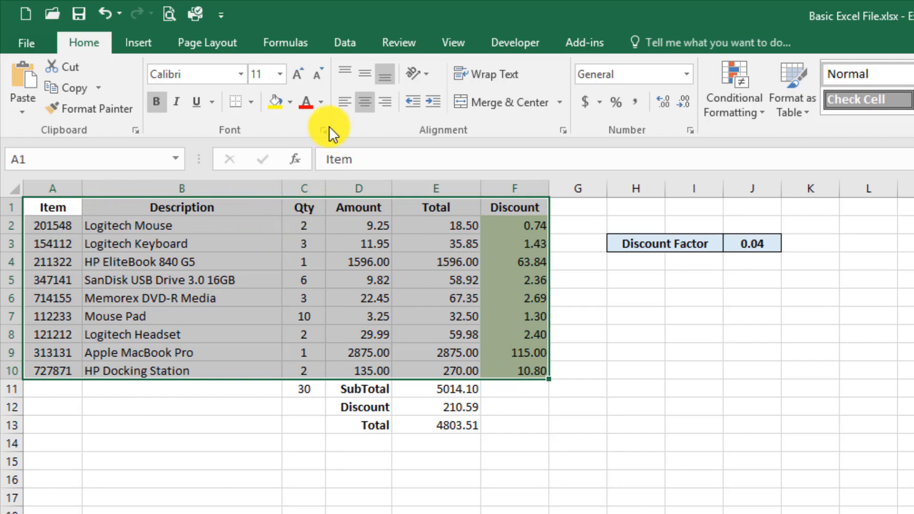
click(342, 47)
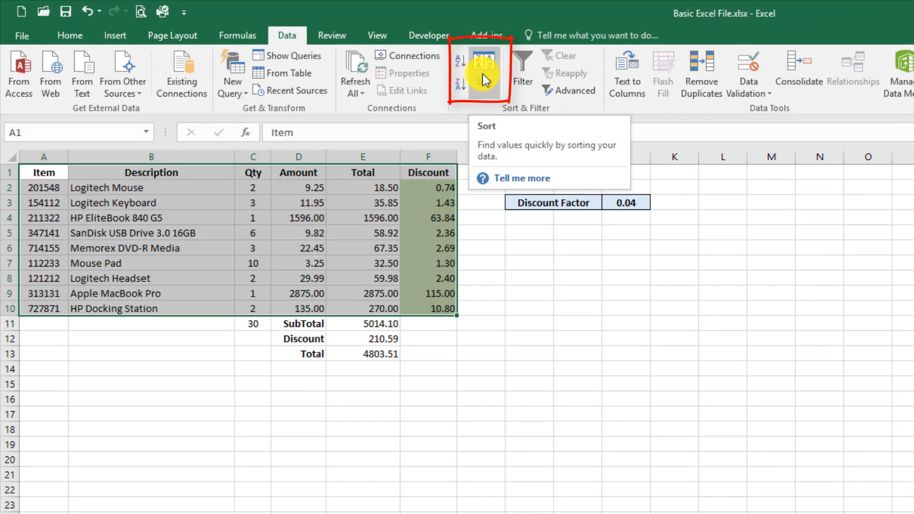
Sort the table by Qty smallest to largest, then by Description A to Z
click(483, 74)
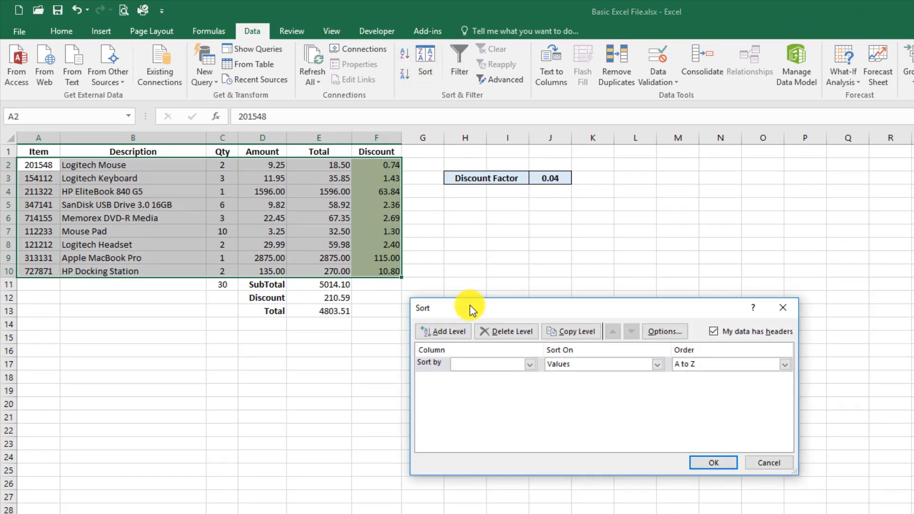
click(529, 365)
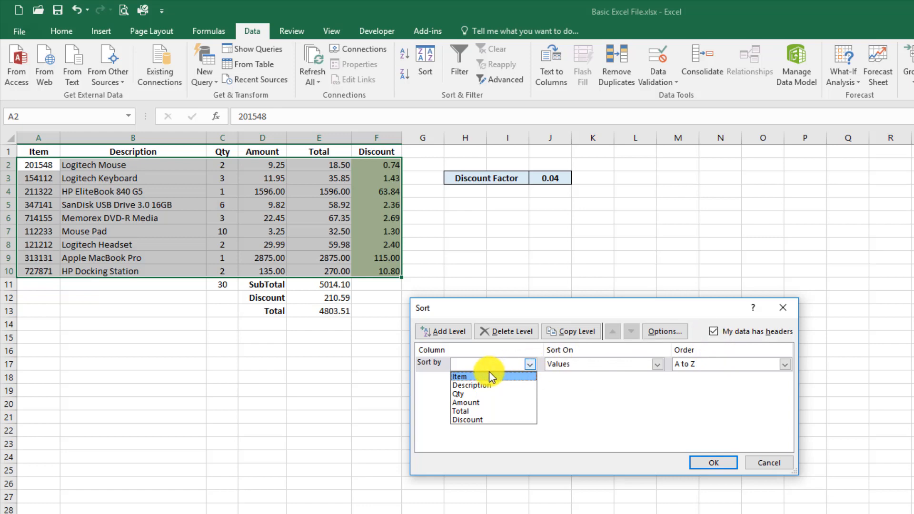
click(471, 394)
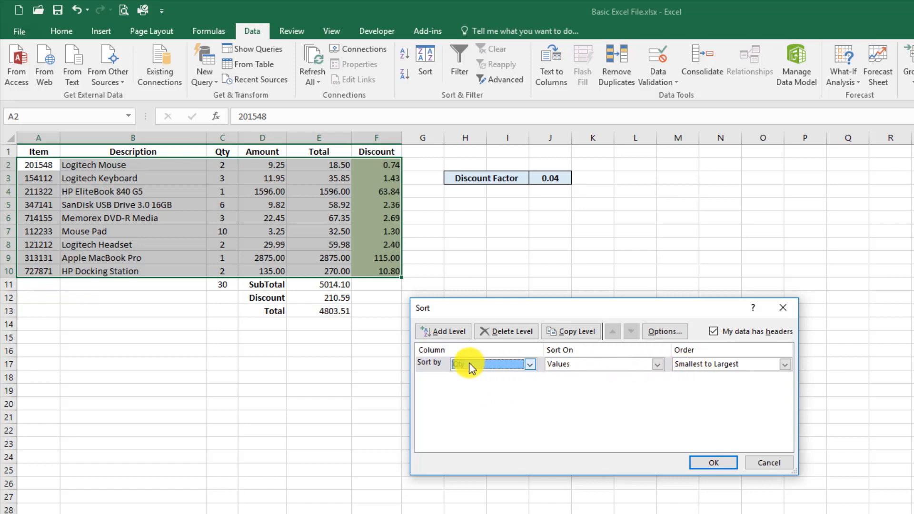
click(441, 335)
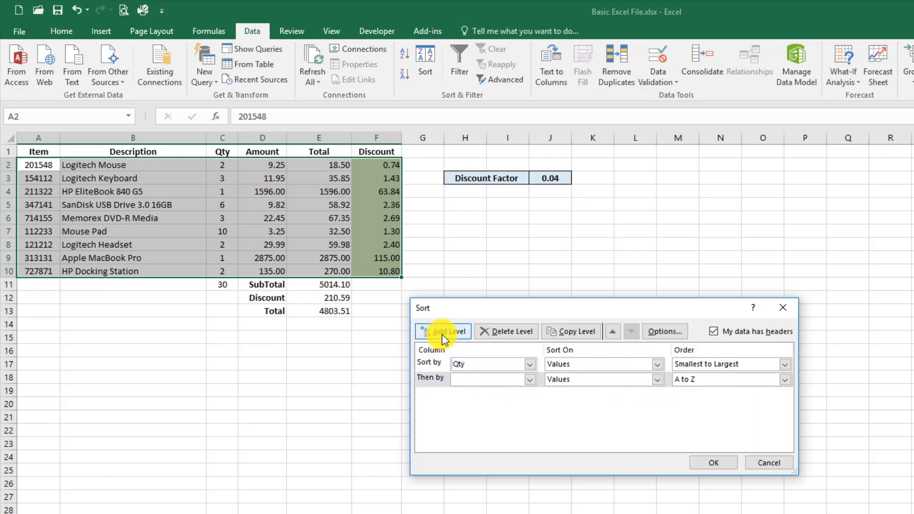
click(530, 380)
click(494, 400)
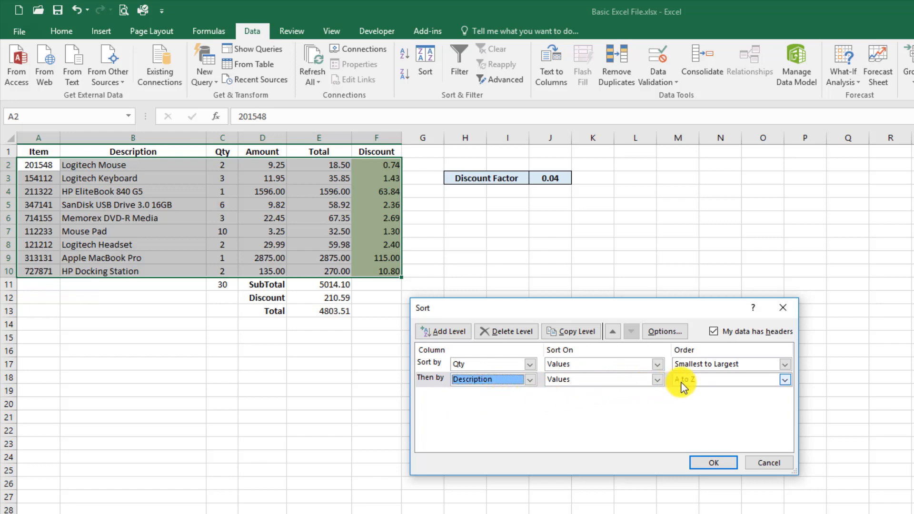
click(706, 462)
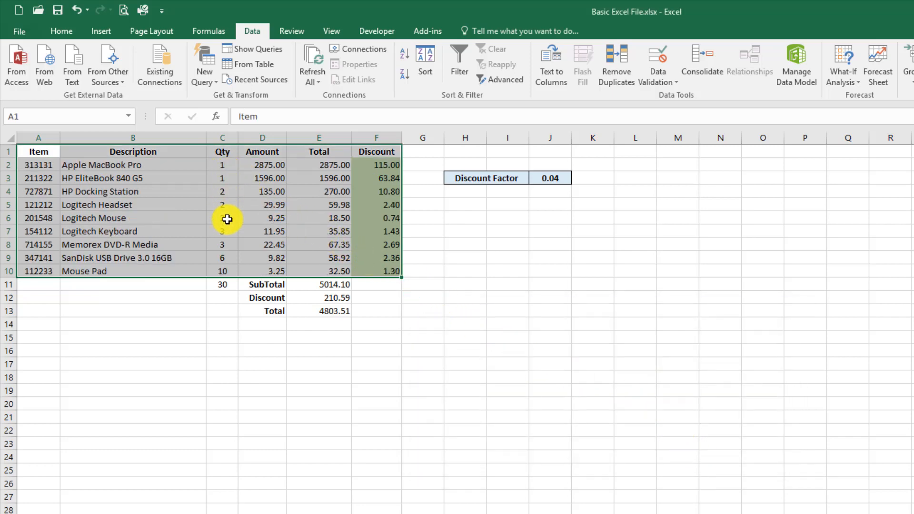
Reselect the Item table and remove the Description level from the sort settings
drag(100, 191, 130, 220)
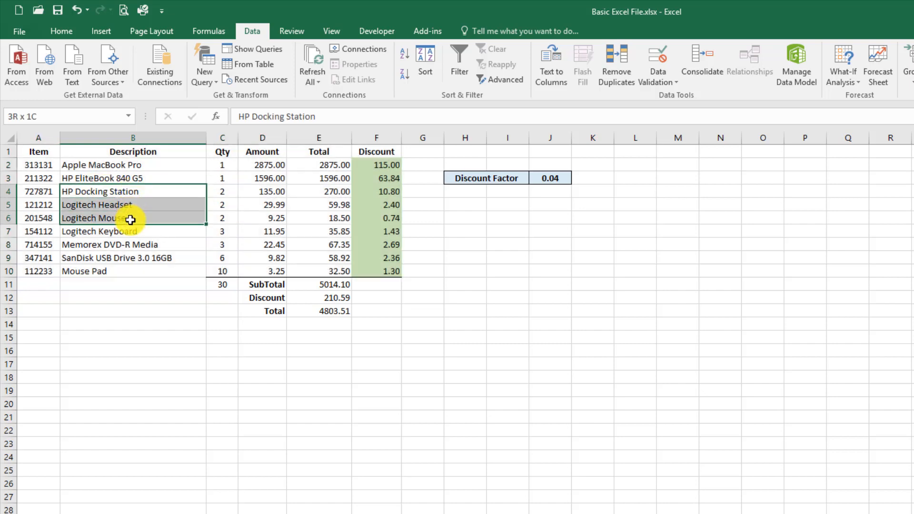
drag(45, 151, 375, 268)
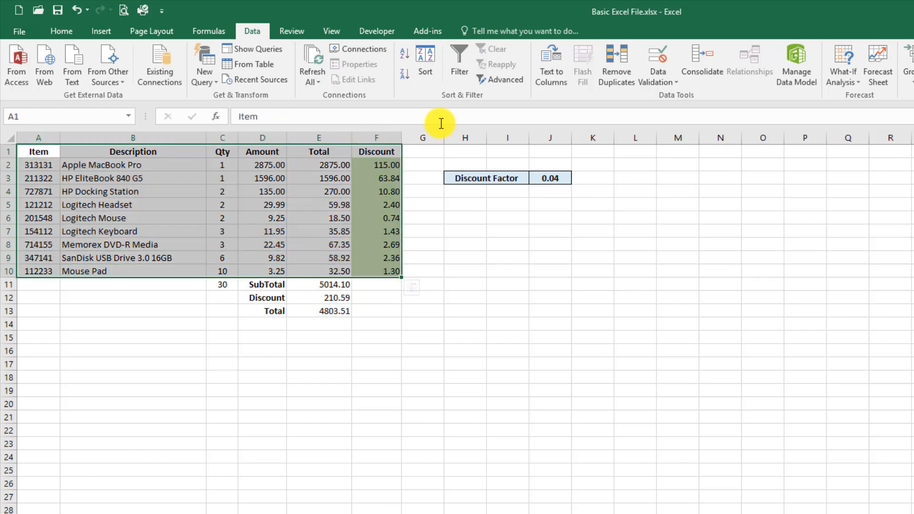
click(431, 65)
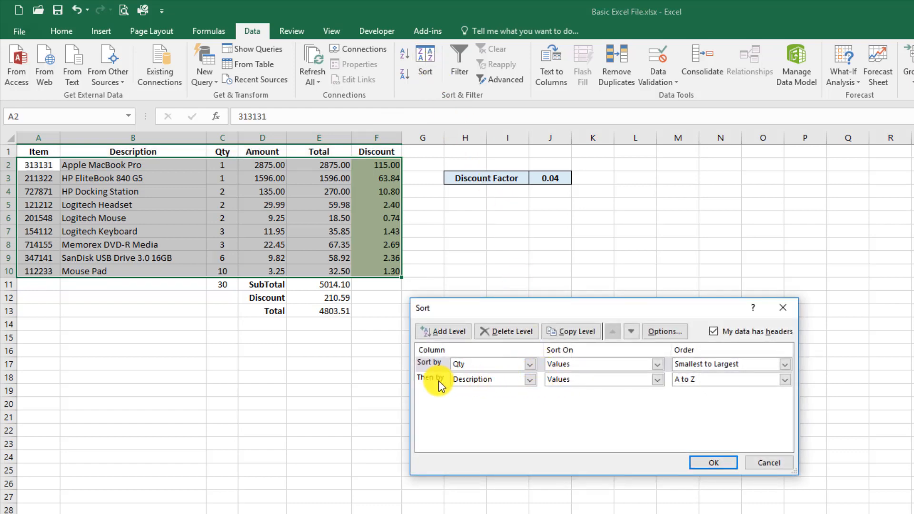
click(490, 379)
click(490, 380)
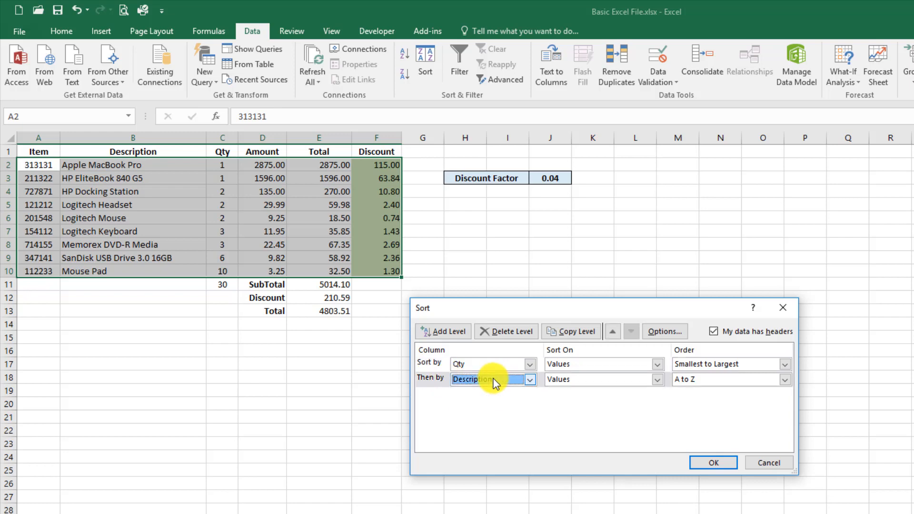
click(507, 330)
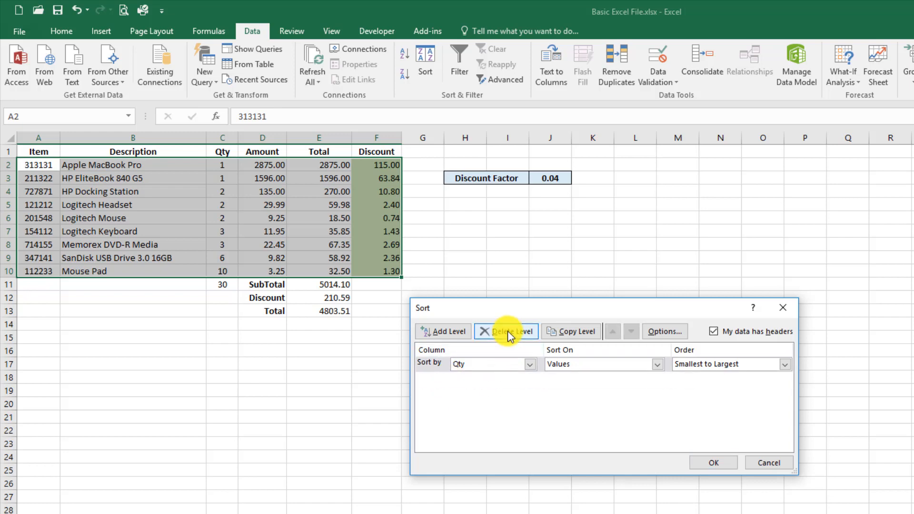
Sort the table by Total, largest to smallest
click(530, 364)
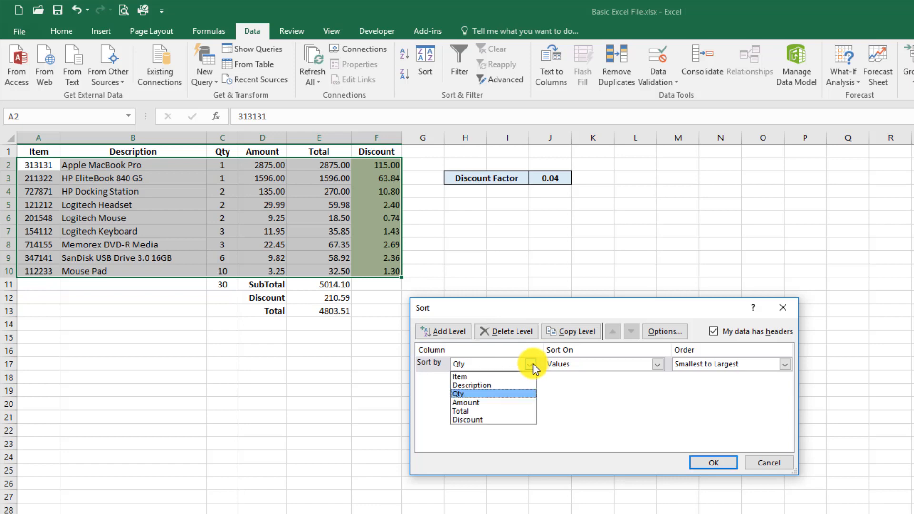
click(475, 412)
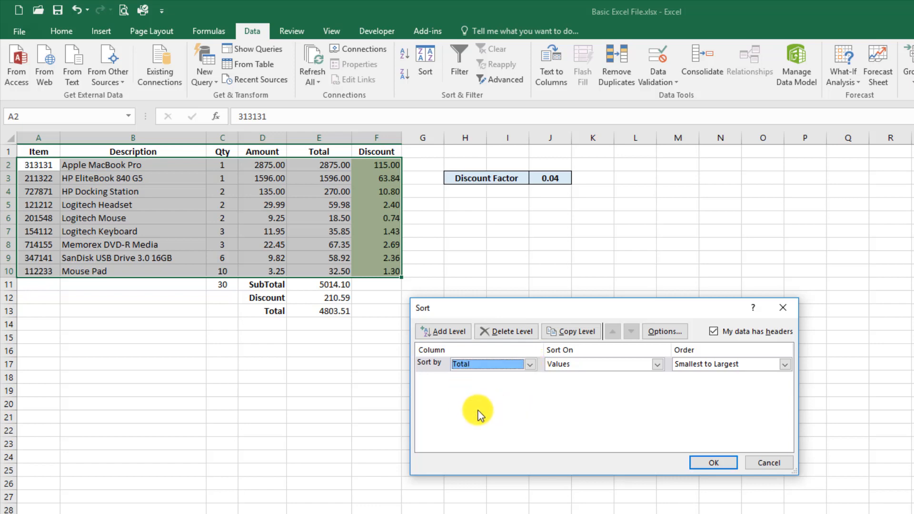
click(688, 366)
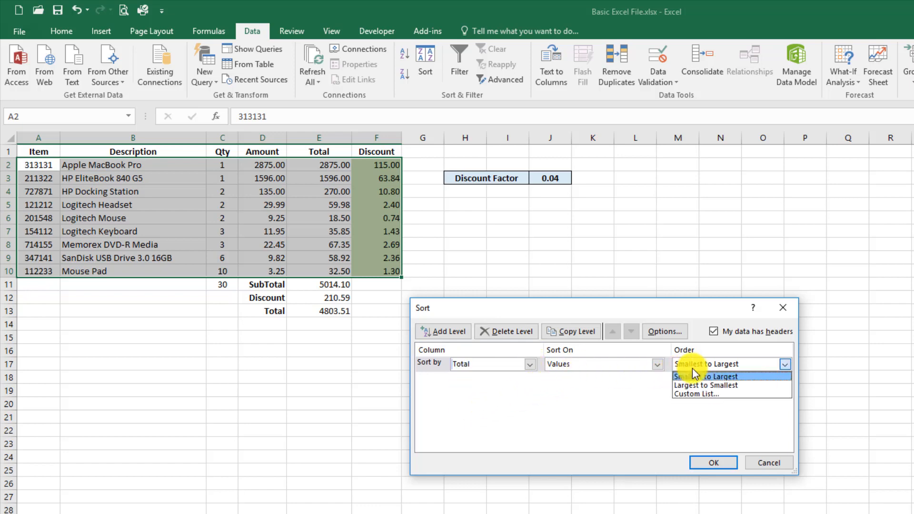
click(694, 384)
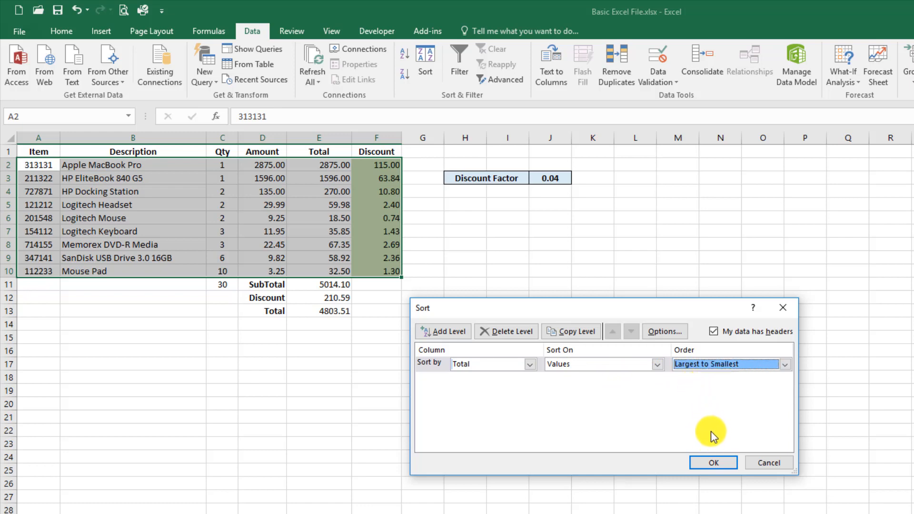
click(709, 462)
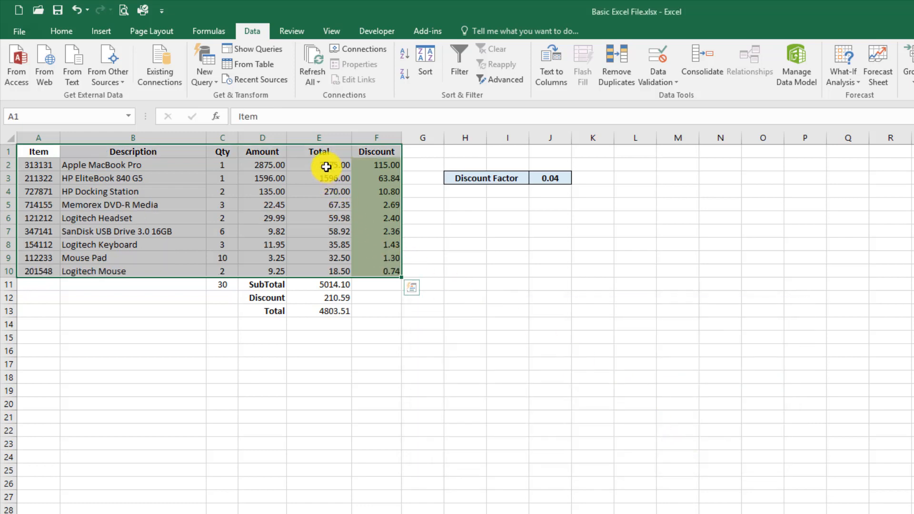
Make the HP Docking Station row A4:F4 bold red, then reselect A1:F10
click(317, 188)
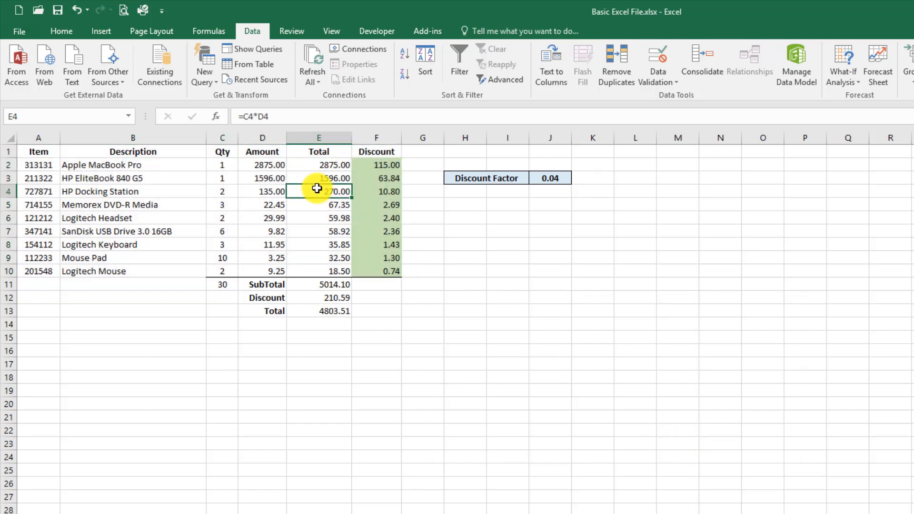
click(267, 231)
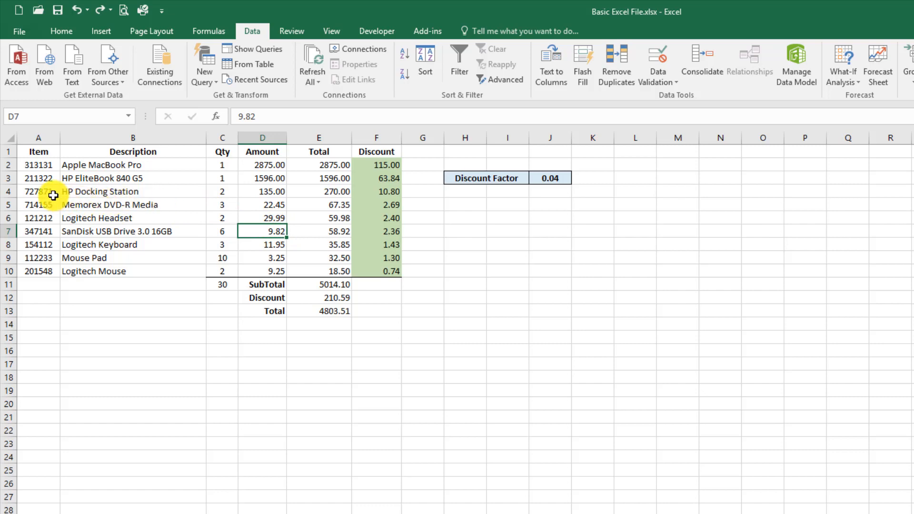
drag(40, 194, 362, 193)
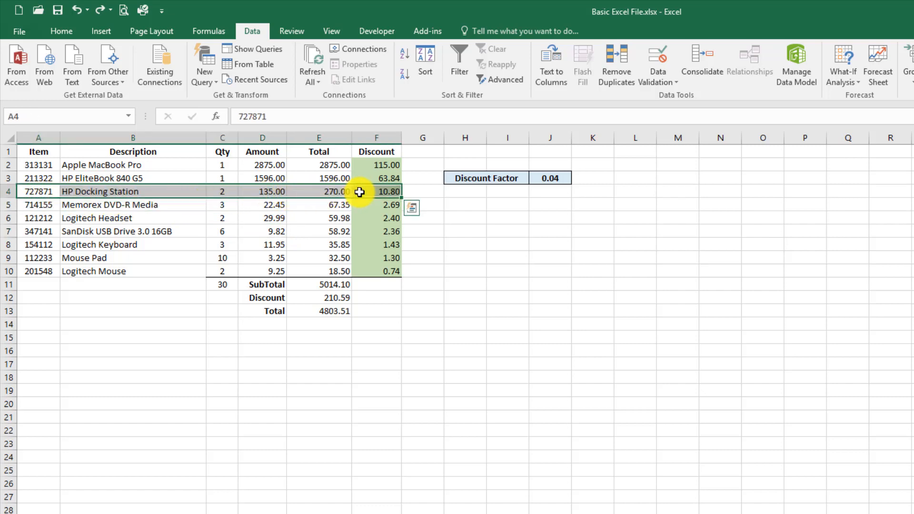
click(69, 31)
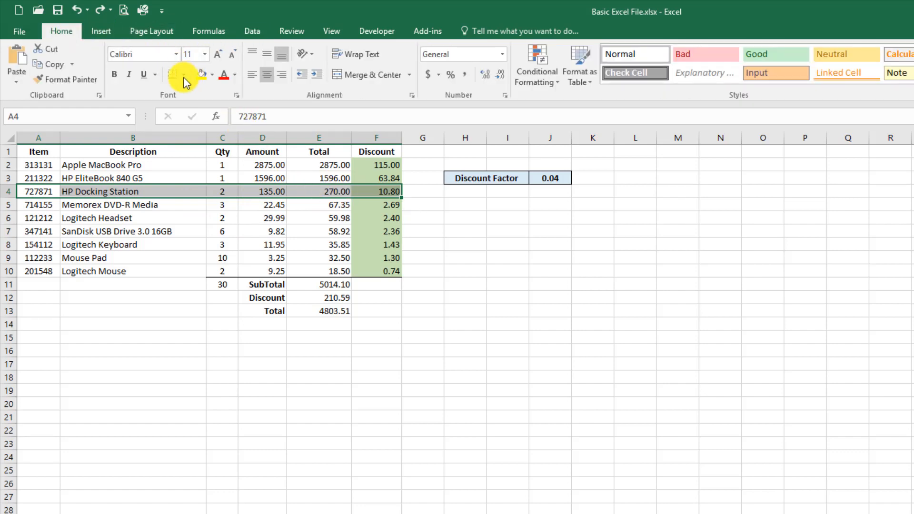
click(115, 76)
click(224, 78)
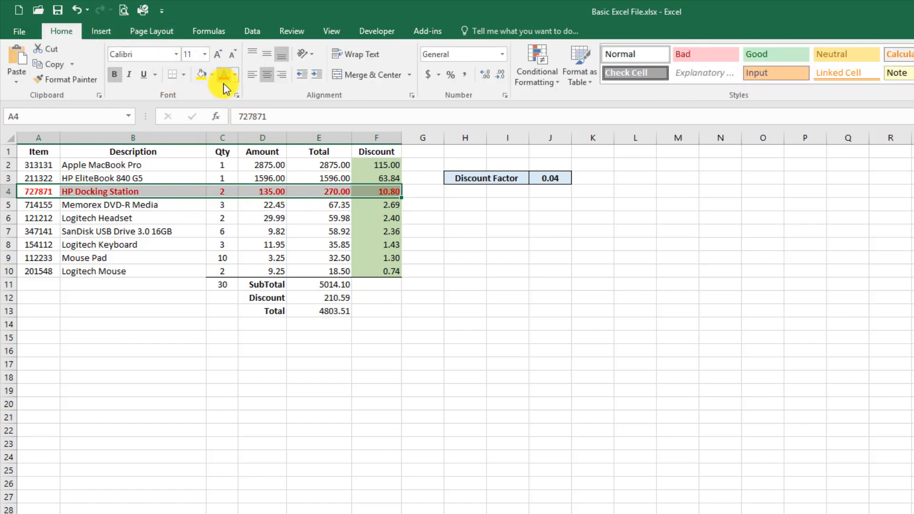
click(228, 240)
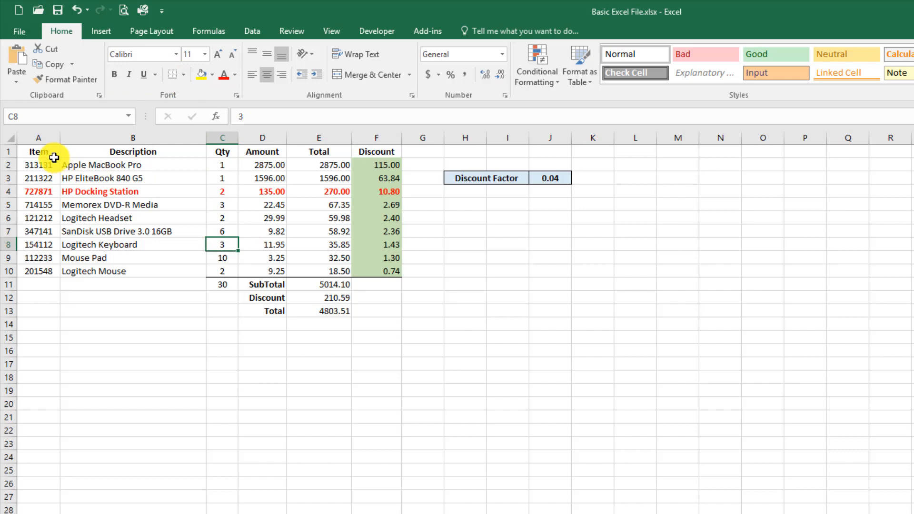
drag(51, 156, 371, 270)
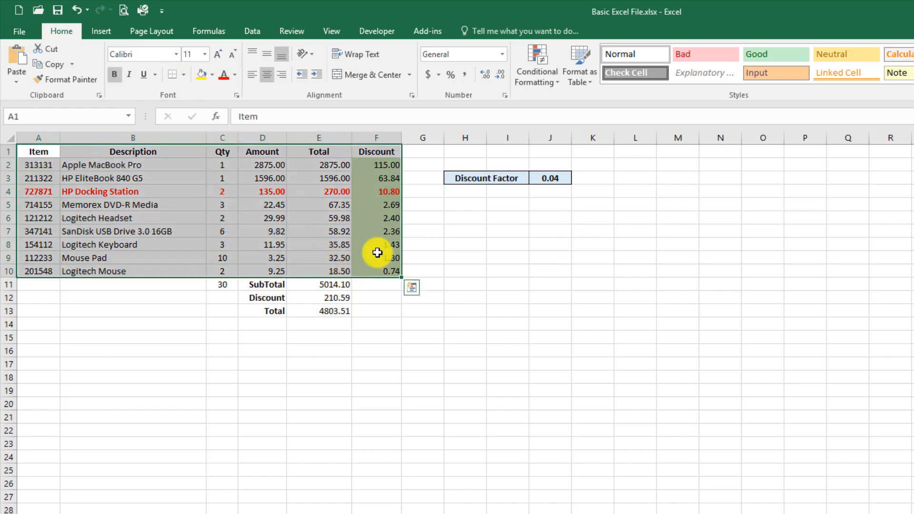
Sort the Item table by Item, smallest to largest
click(254, 30)
click(428, 64)
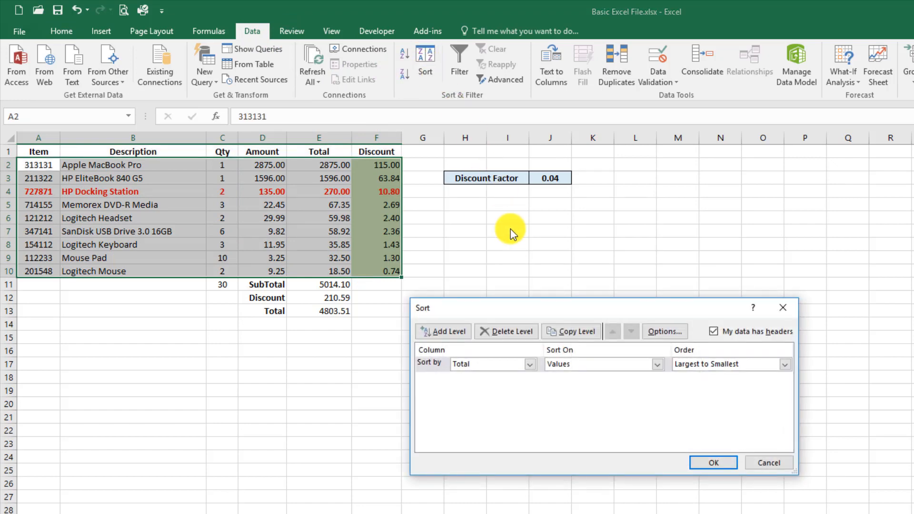
click(530, 364)
click(504, 376)
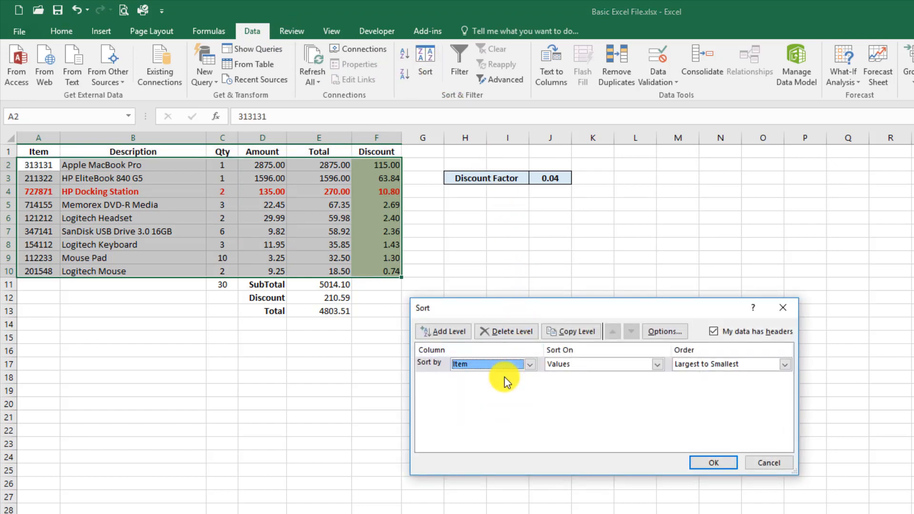
click(688, 365)
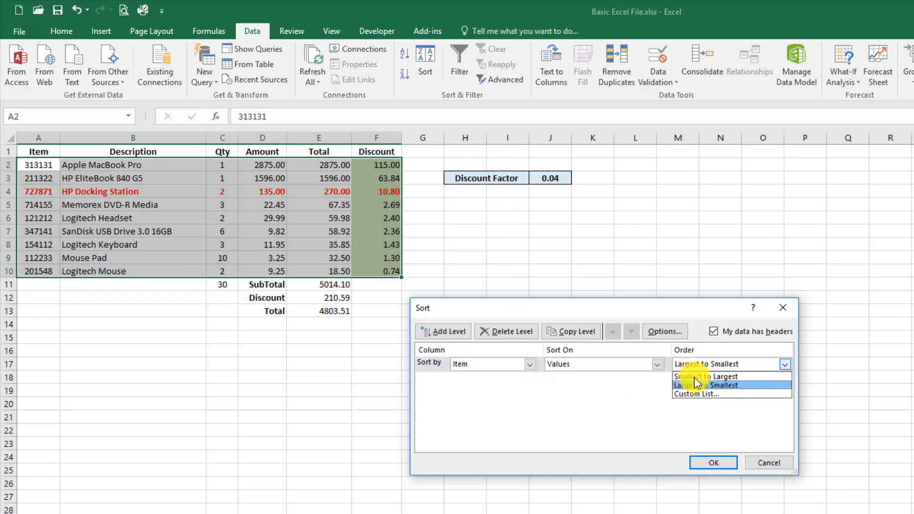
click(695, 377)
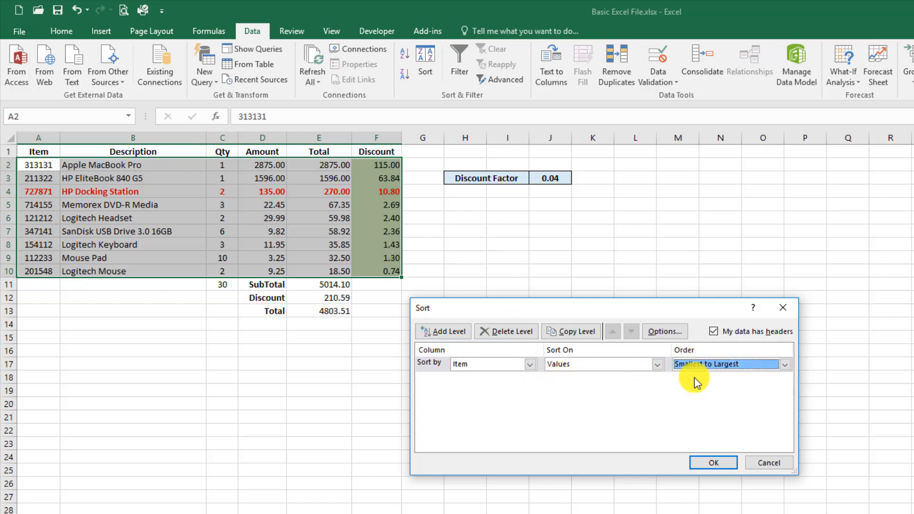
click(713, 463)
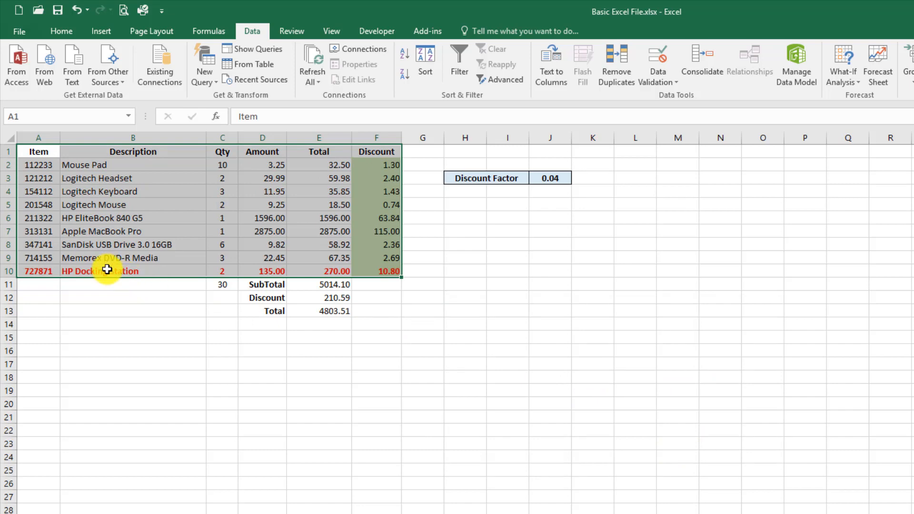
Highlight the HP Docking Station row, now last, then select cell B14
click(107, 270)
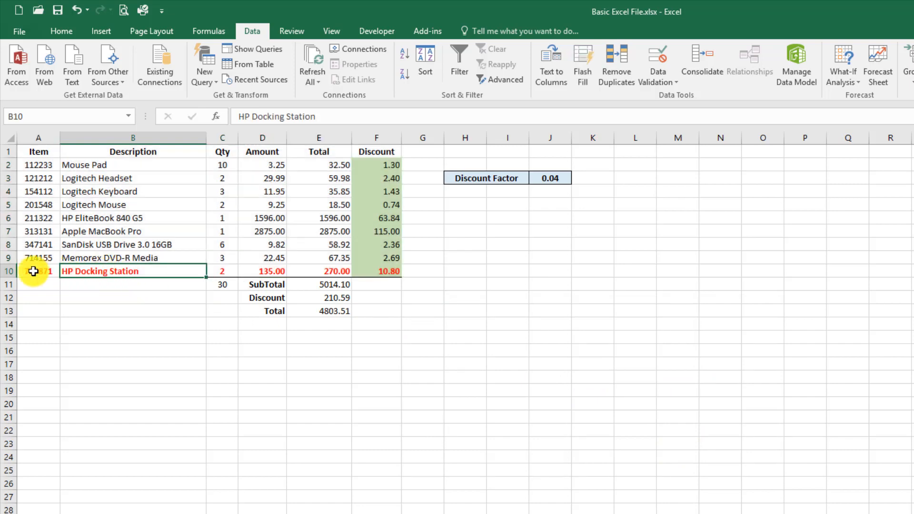
drag(34, 271, 363, 268)
click(273, 209)
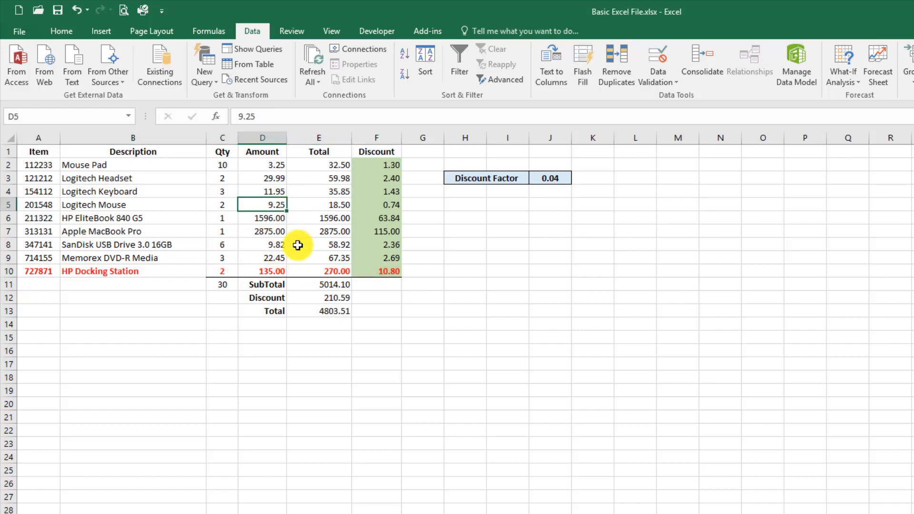
click(111, 325)
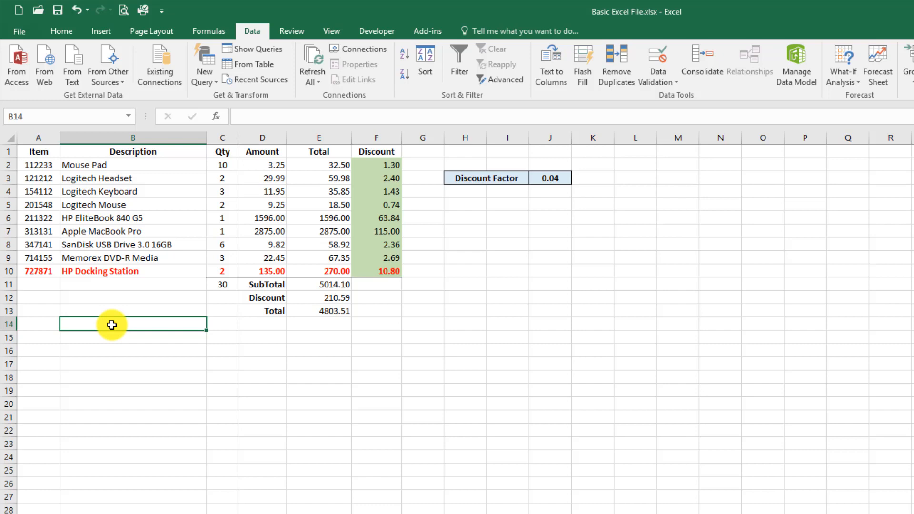
text(1)
key(Return)
text(2)
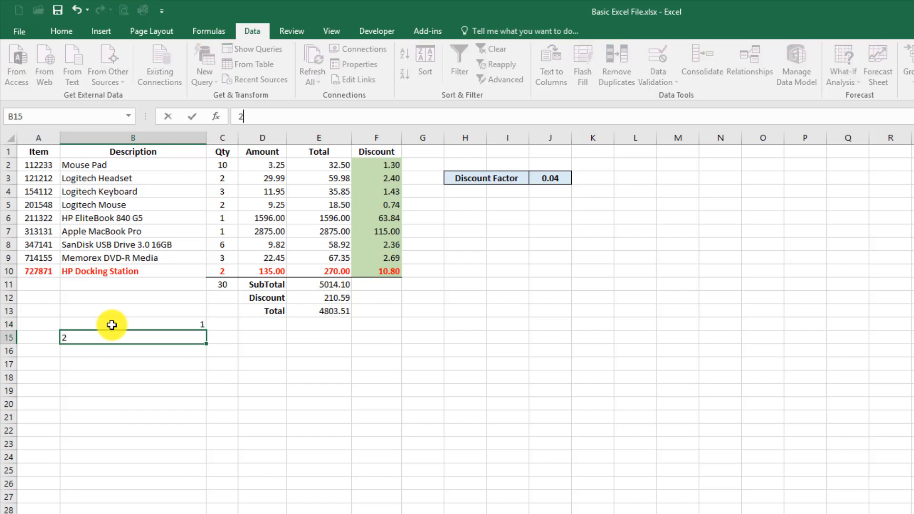
key(Return)
text(3)
key(Return)
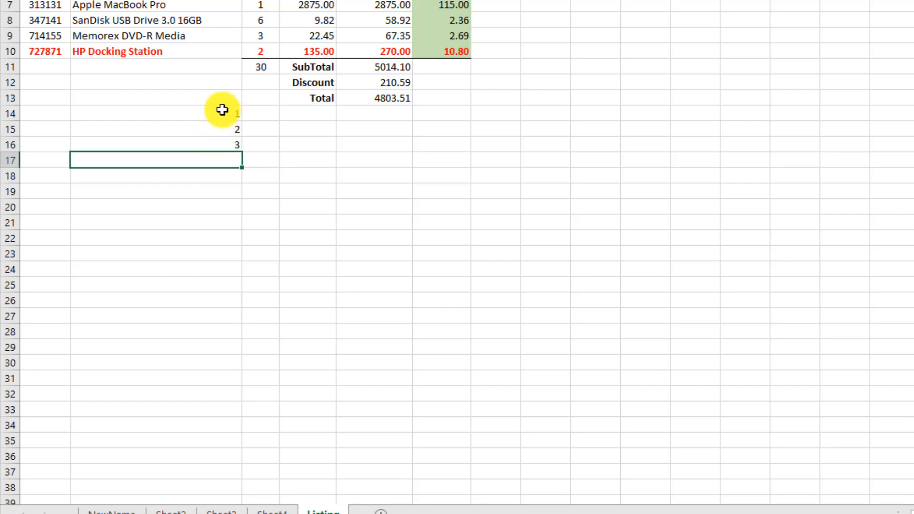
drag(223, 110, 218, 139)
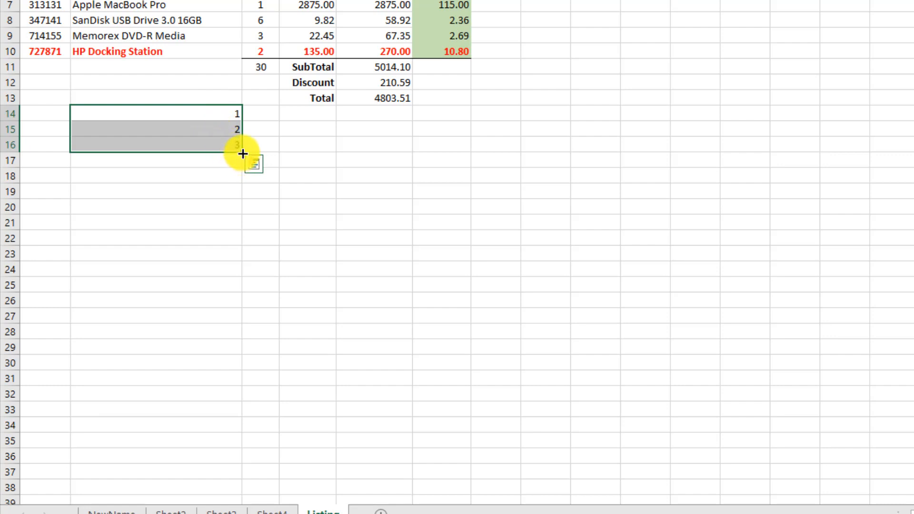
drag(243, 154, 224, 412)
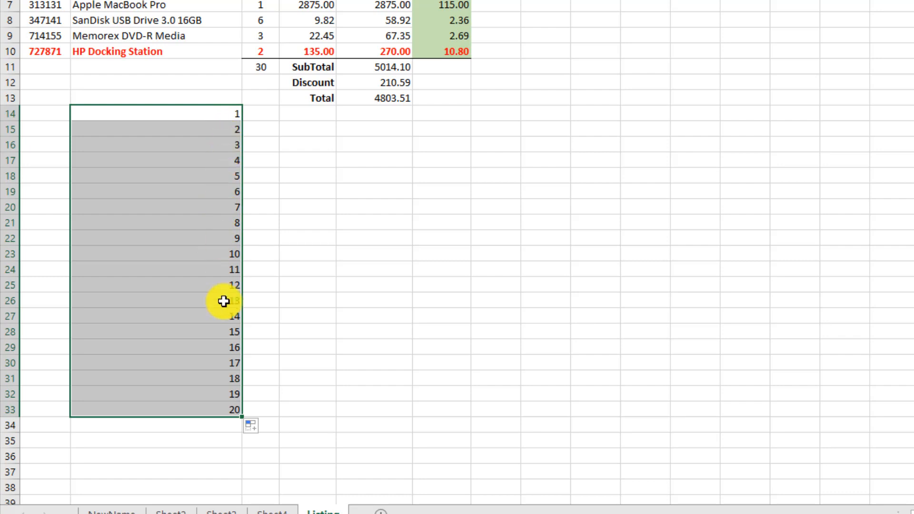
key(Delete)
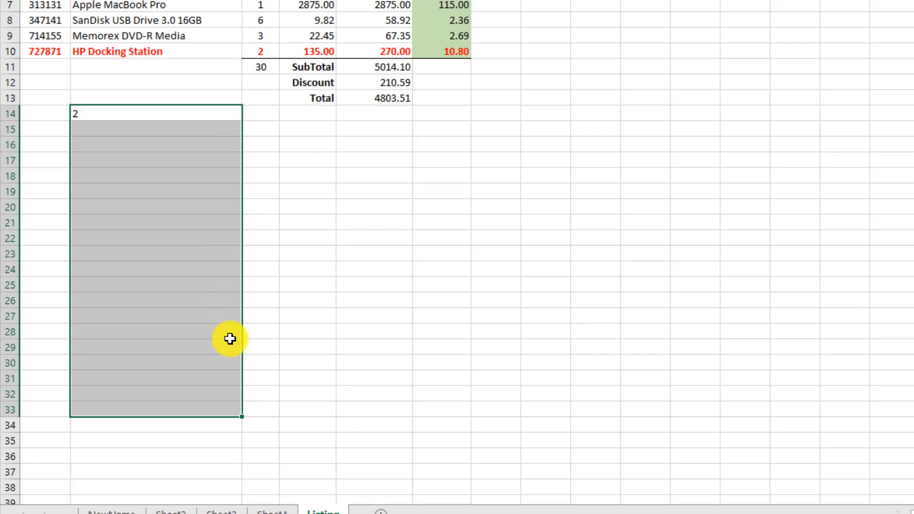
key(Down)
text(4)
key(Down)
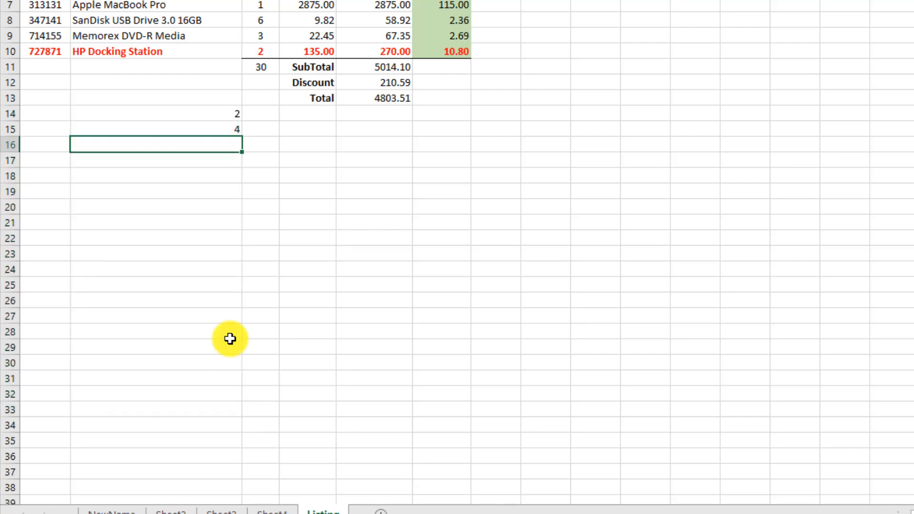
text(6)
key(Down)
click(228, 127)
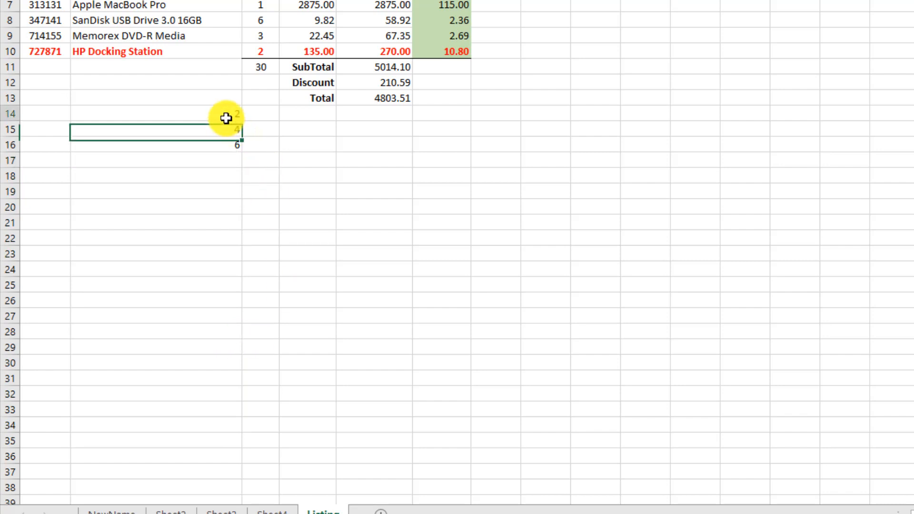
drag(226, 118, 230, 142)
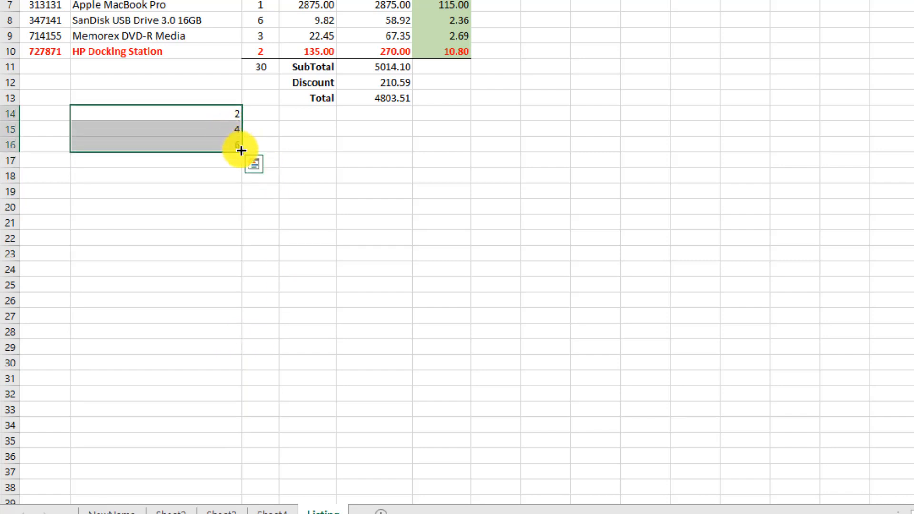
drag(240, 150, 235, 374)
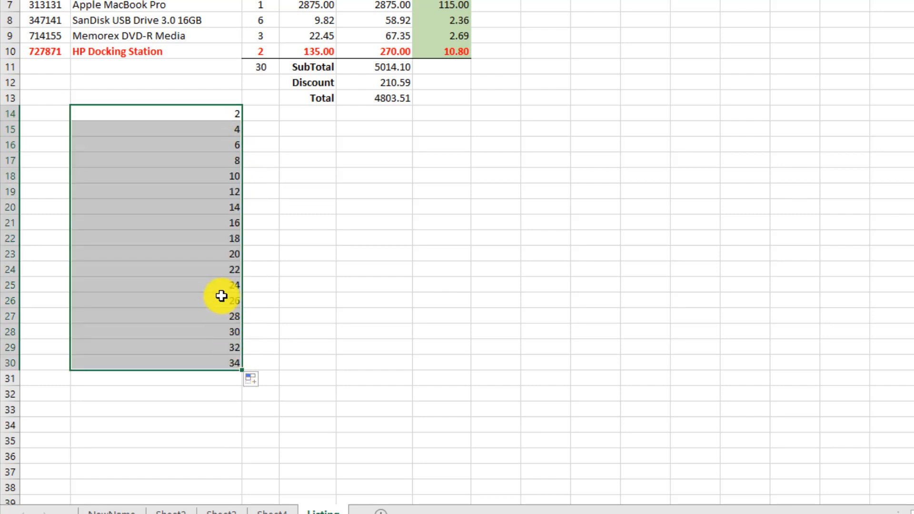
key(Delete)
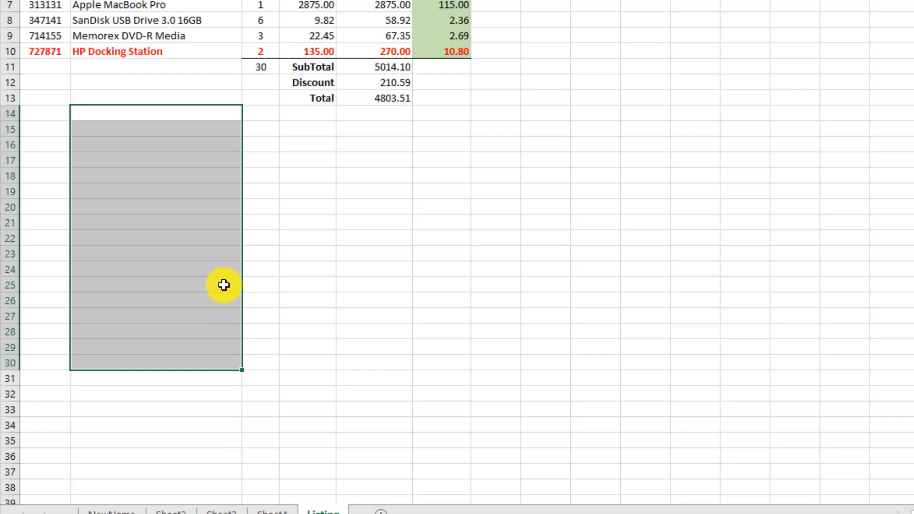
text(January)
key(Down)
text(Febru)
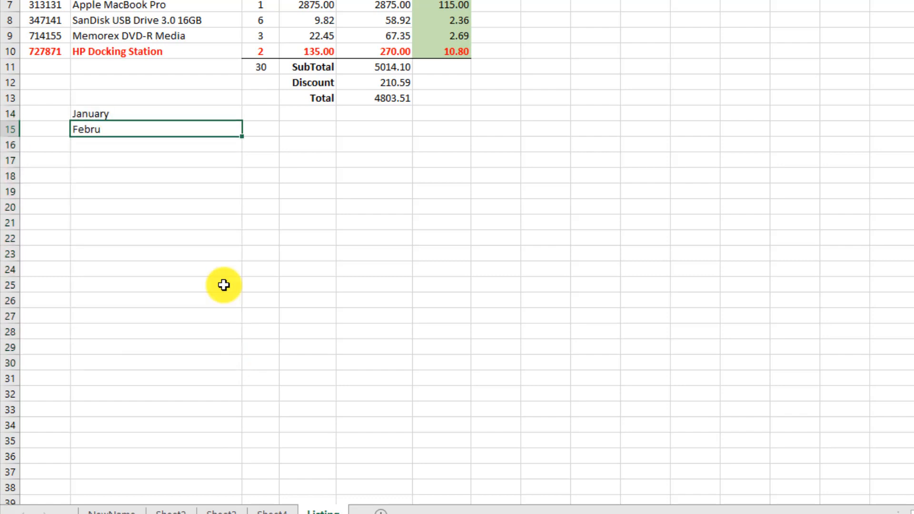
text(ary)
key(Down)
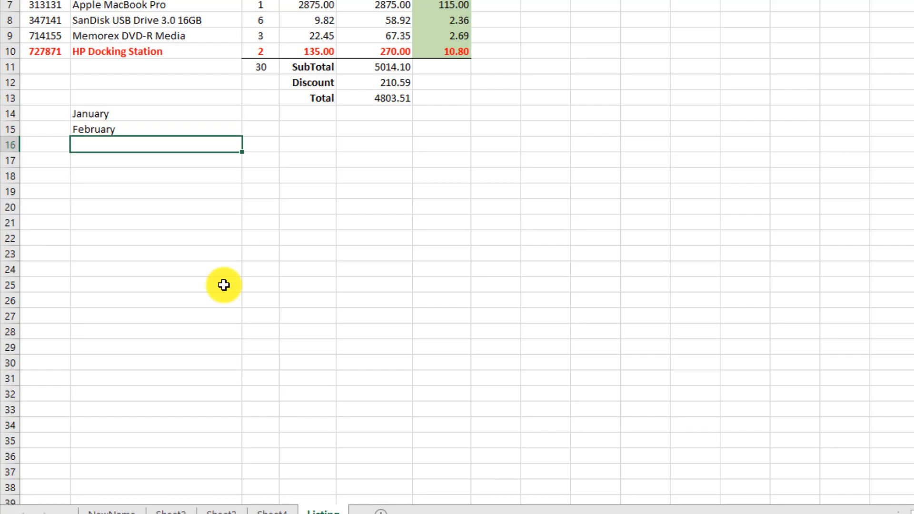
drag(230, 116, 212, 401)
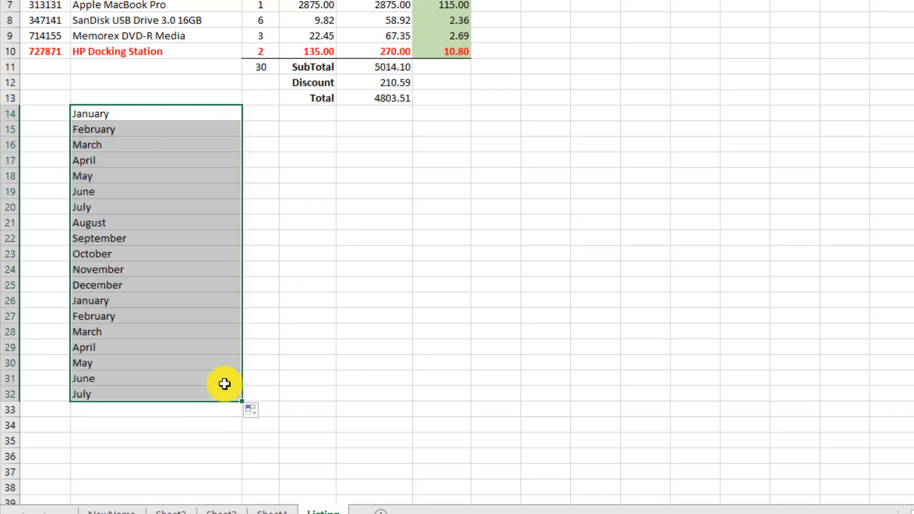
key(Delete)
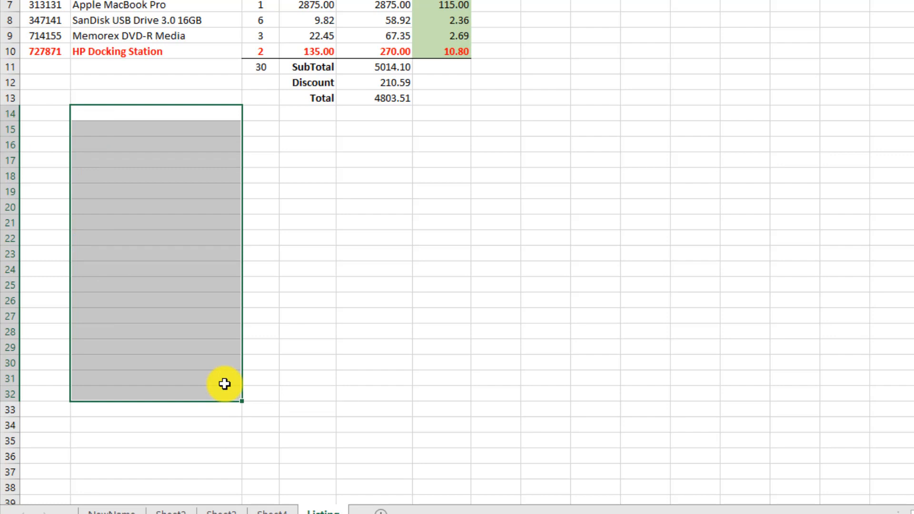
text(Jan)
key(Down)
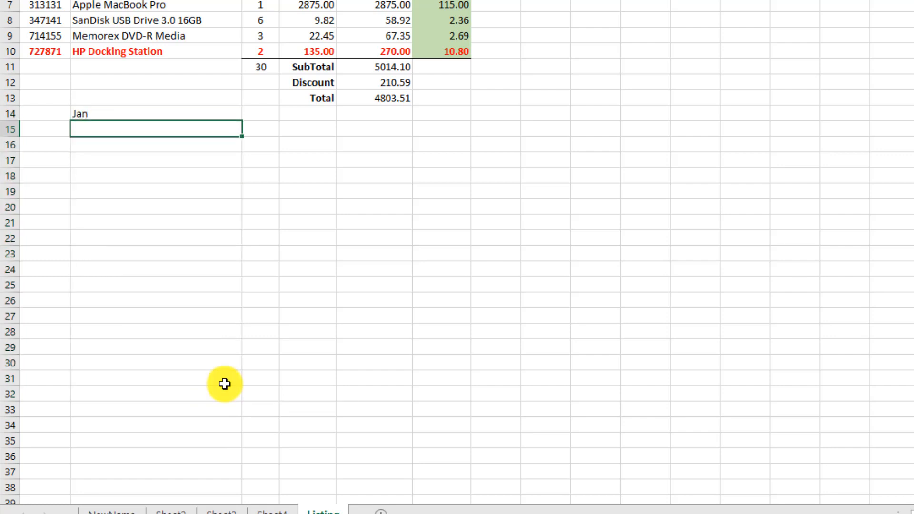
text(Fed)
key(BackSpace)
text(b)
key(Down)
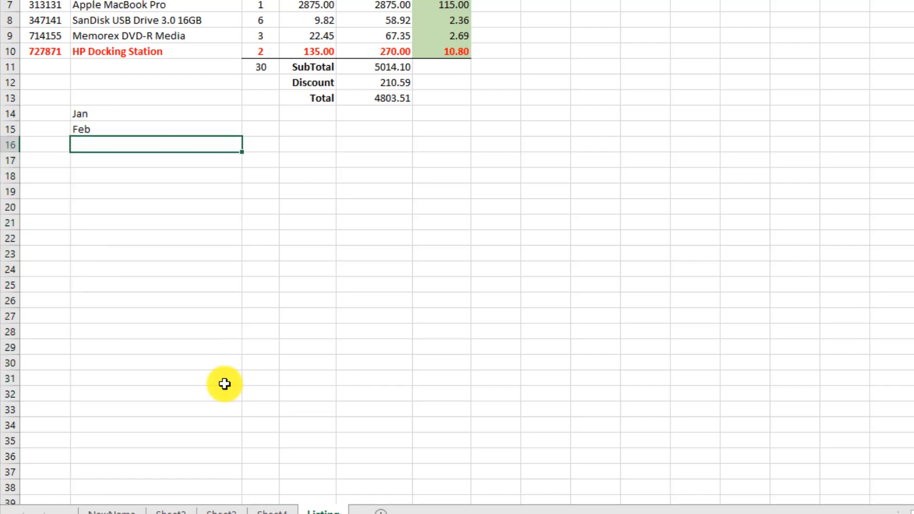
text(Mar)
key(Down)
key(Up)
key(Up)
key(Up)
key(shift+Down)
key(shift+Down)
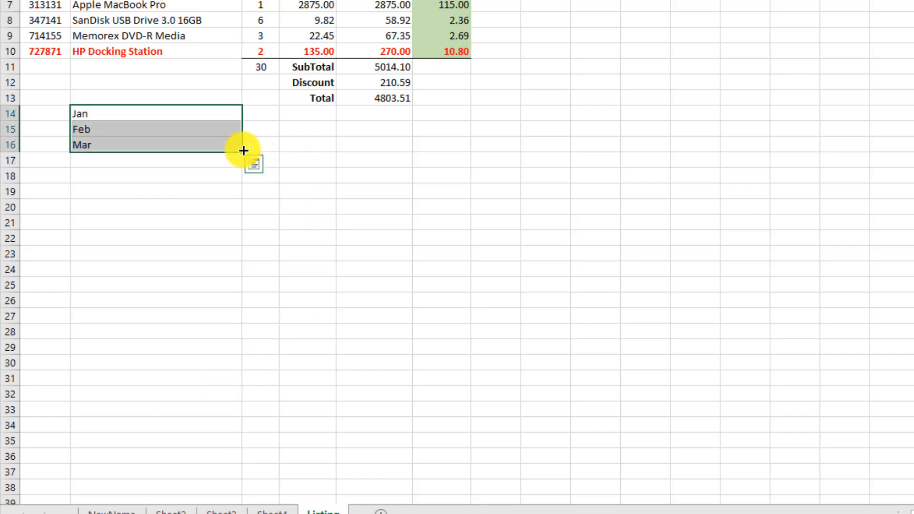
drag(243, 151, 232, 408)
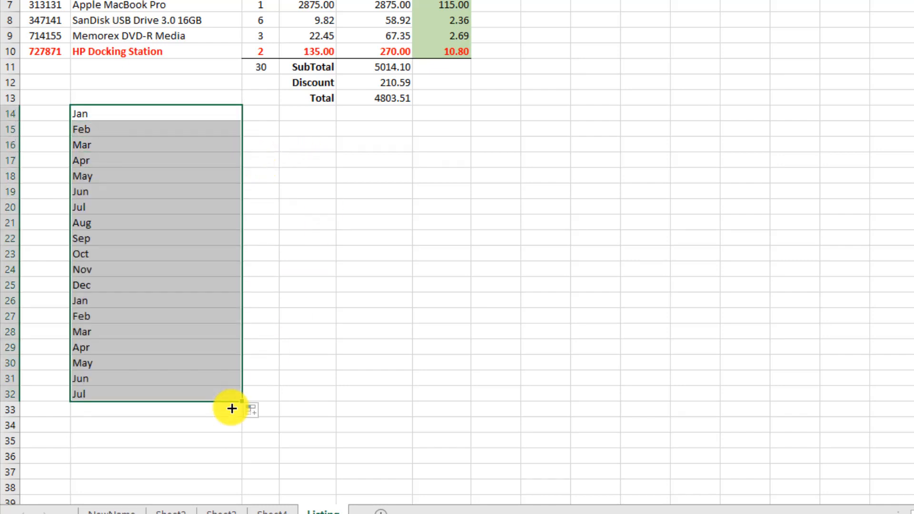
key(Delete)
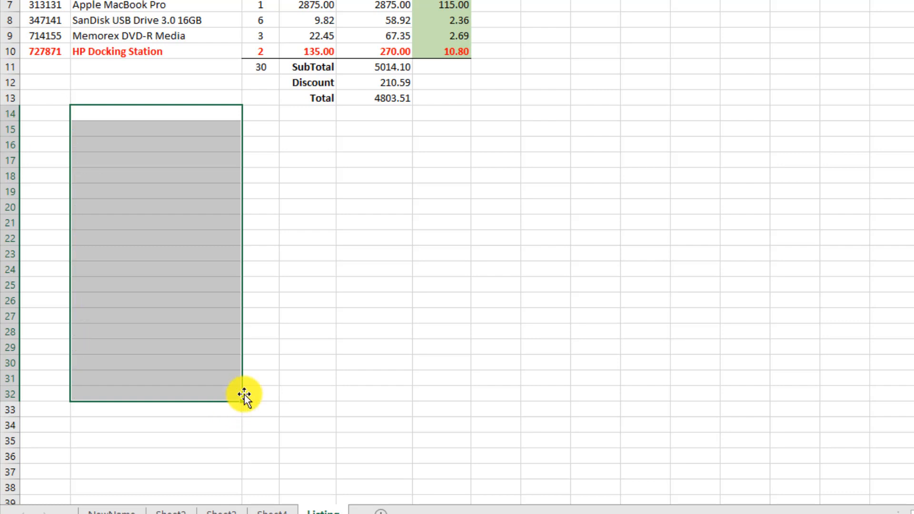
text(Monday)
key(Down)
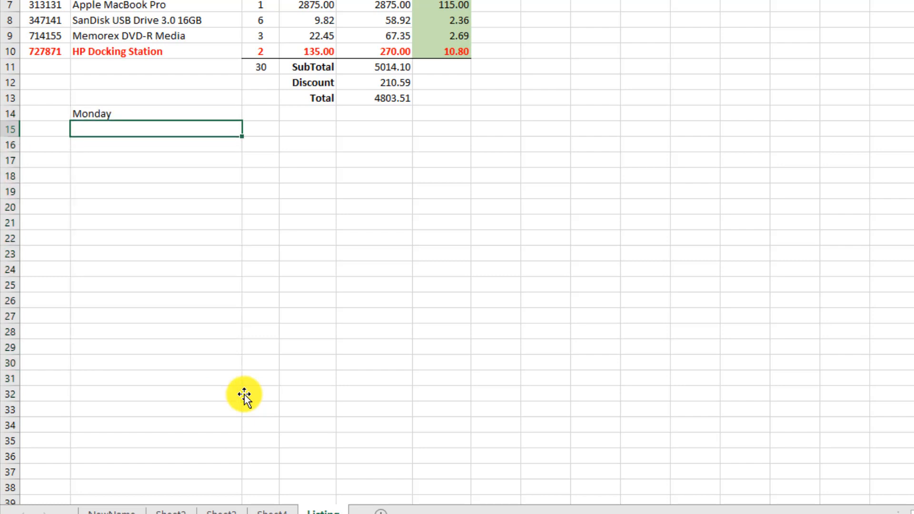
text(Tuesday)
key(Return)
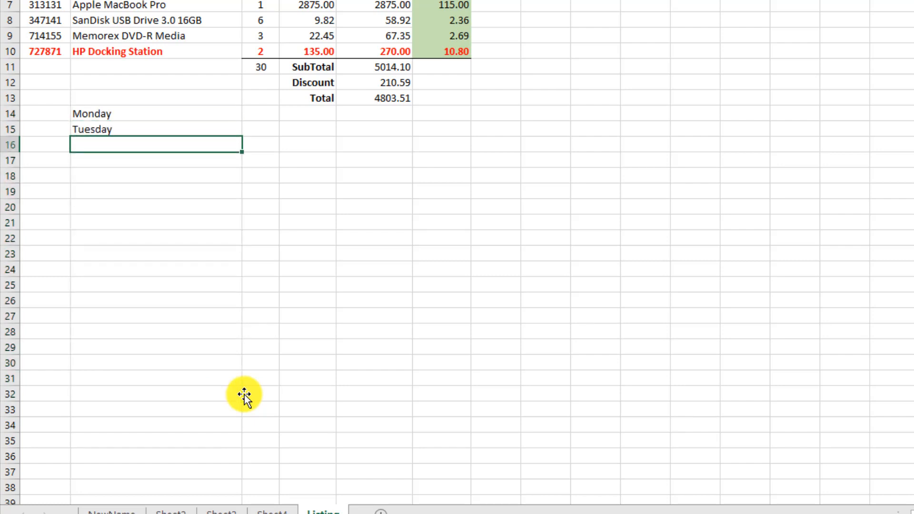
key(Up)
key(shift+Up)
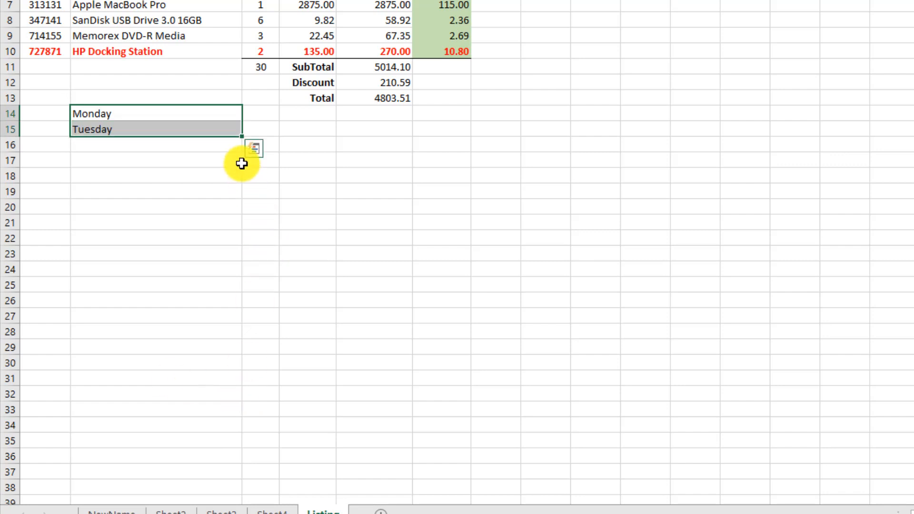
drag(242, 136, 226, 401)
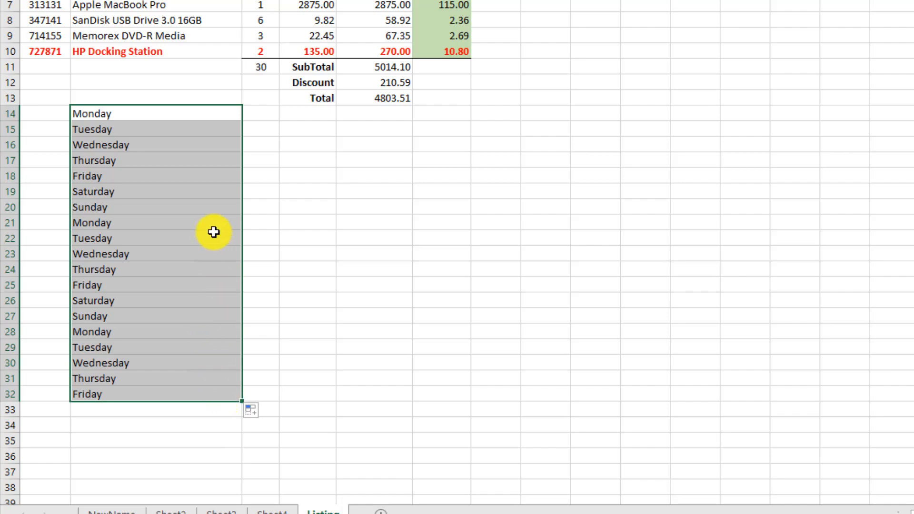
key(Delete)
click(135, 98)
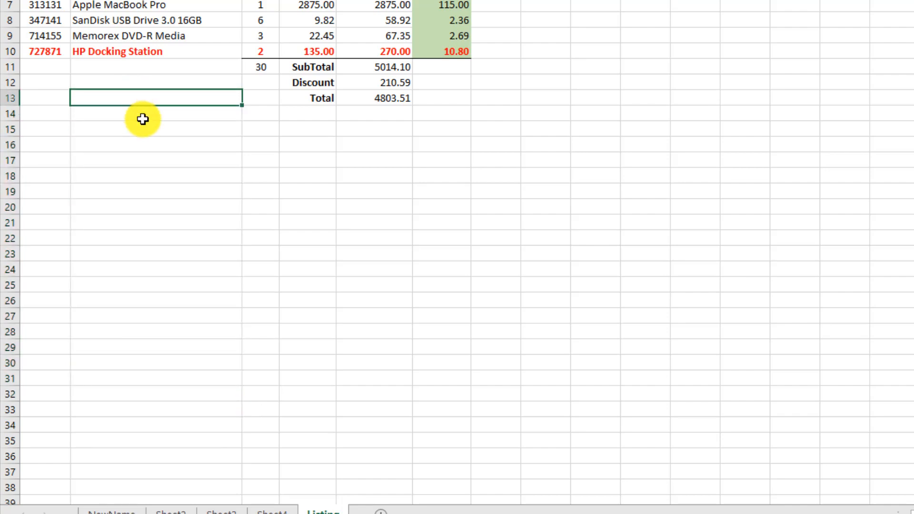